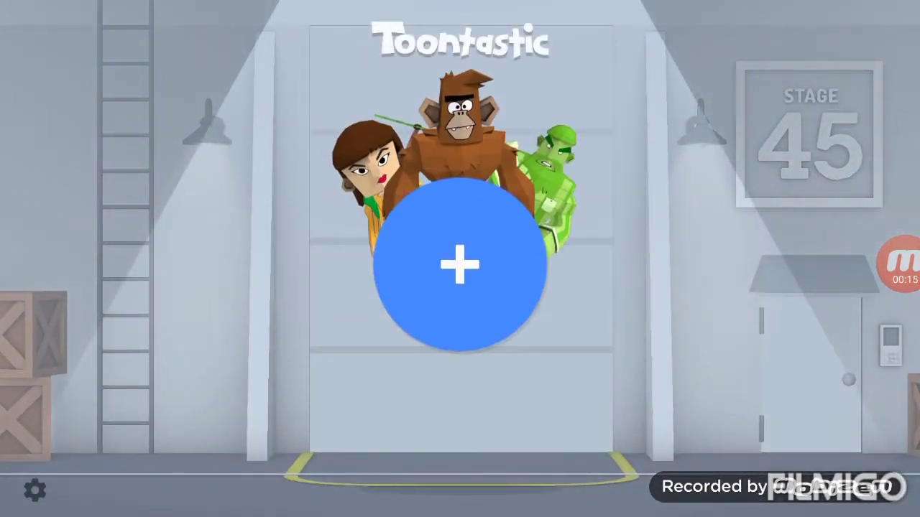
# Start a new cartoon and swipe the story types over to reveal Science Report
pyautogui.click(460, 265)
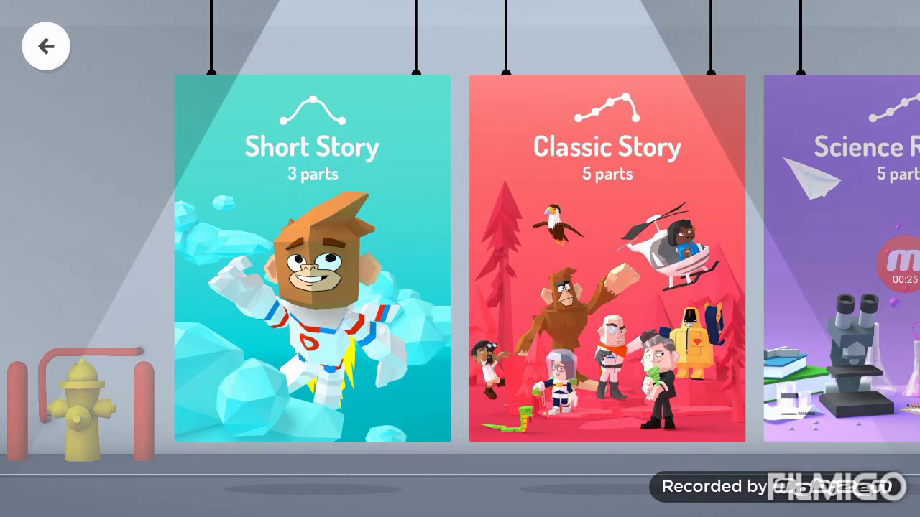
pyautogui.moveTo(611, 288); pyautogui.dragTo(287, 287)
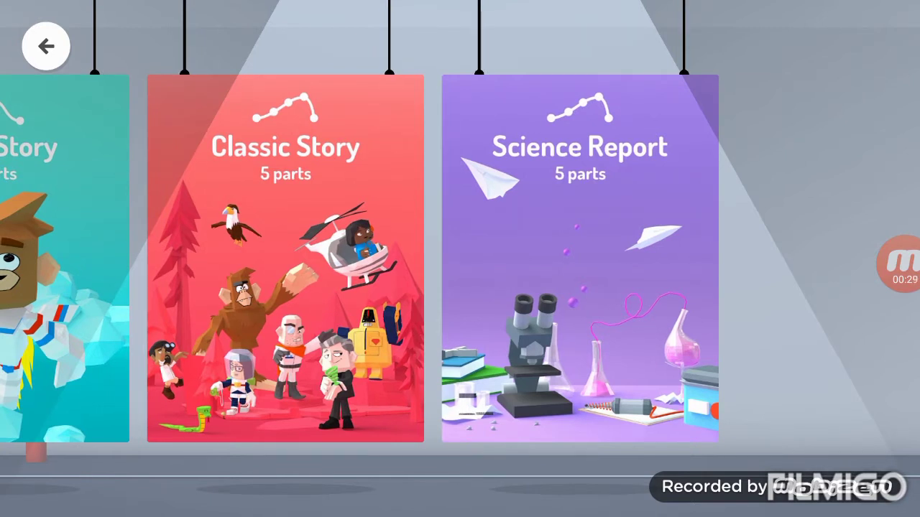
# Pick a story card from the story-type choices for the new cartoon
pyautogui.click(580, 259)
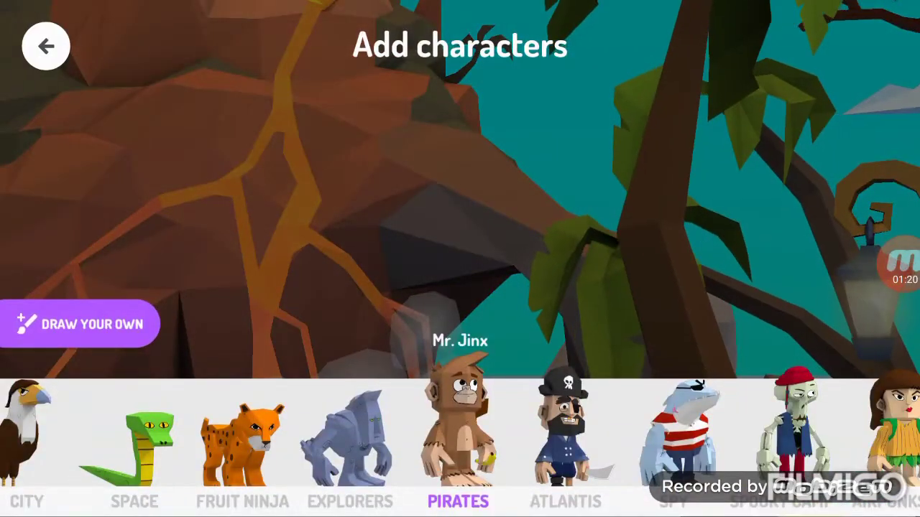
# Add Balam the leopard, Caracara the eagle, Ralph, Seb, Estelle and Troy to the cast
pyautogui.click(242, 440)
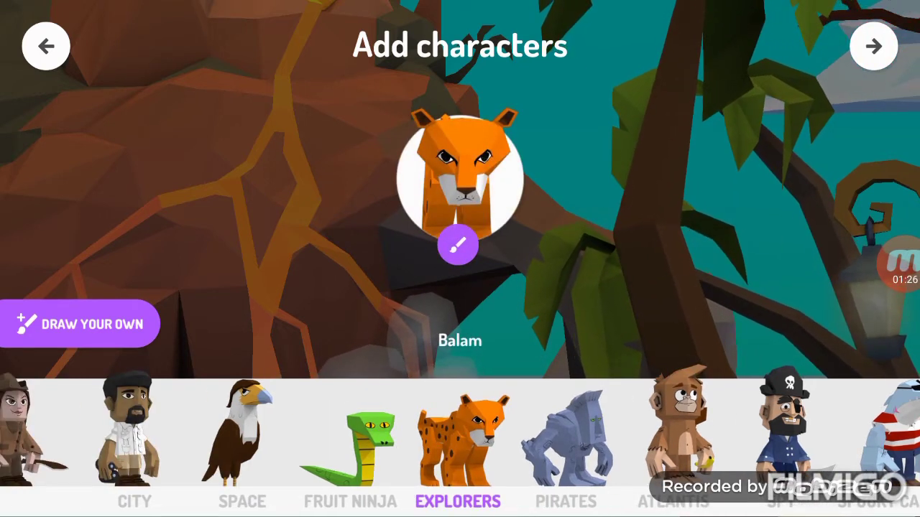
pyautogui.click(237, 431)
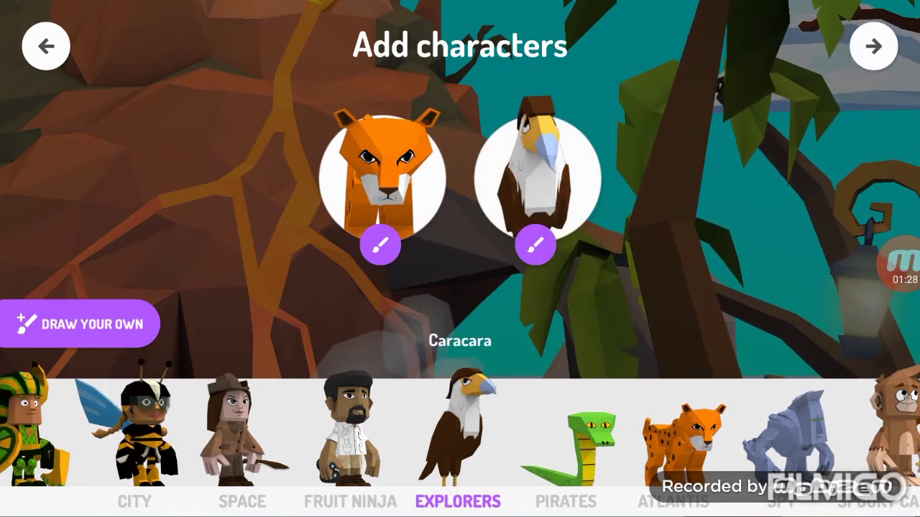
pyautogui.moveTo(215, 431); pyautogui.dragTo(503, 431)
pyautogui.click(460, 431)
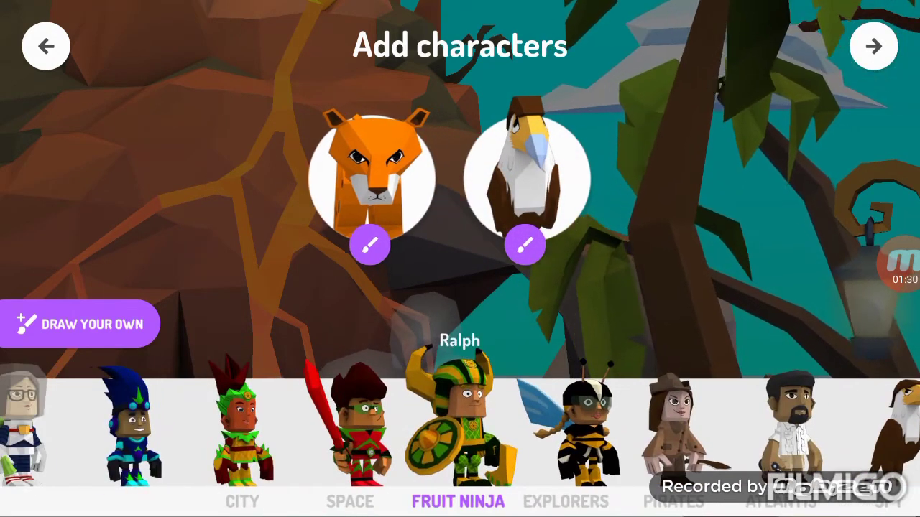
pyautogui.click(359, 431)
pyautogui.moveTo(215, 431); pyautogui.dragTo(503, 431)
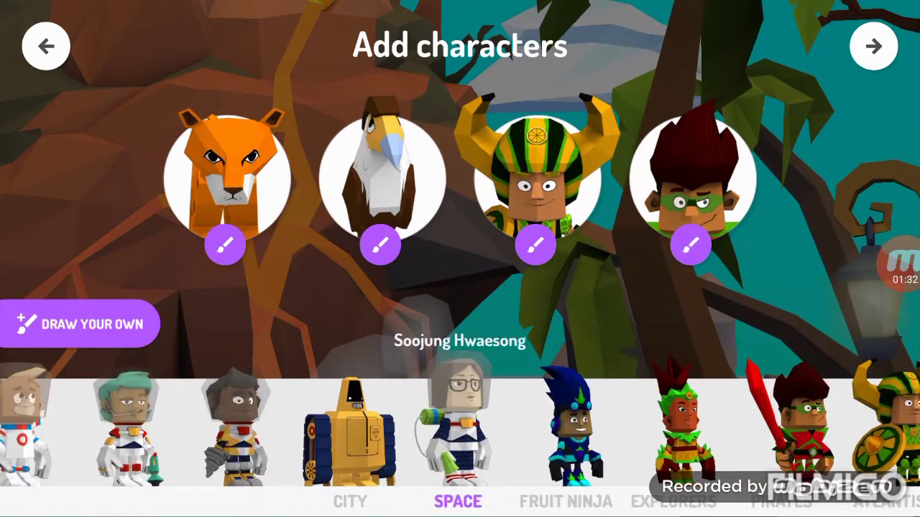
pyautogui.moveTo(180, 431); pyautogui.dragTo(733, 431)
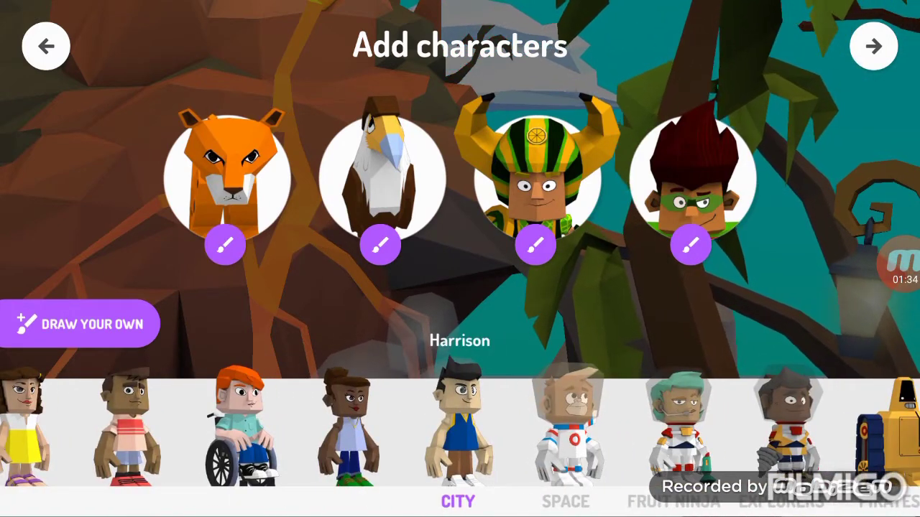
pyautogui.moveTo(144, 431); pyautogui.dragTo(804, 431)
pyautogui.click(241, 431)
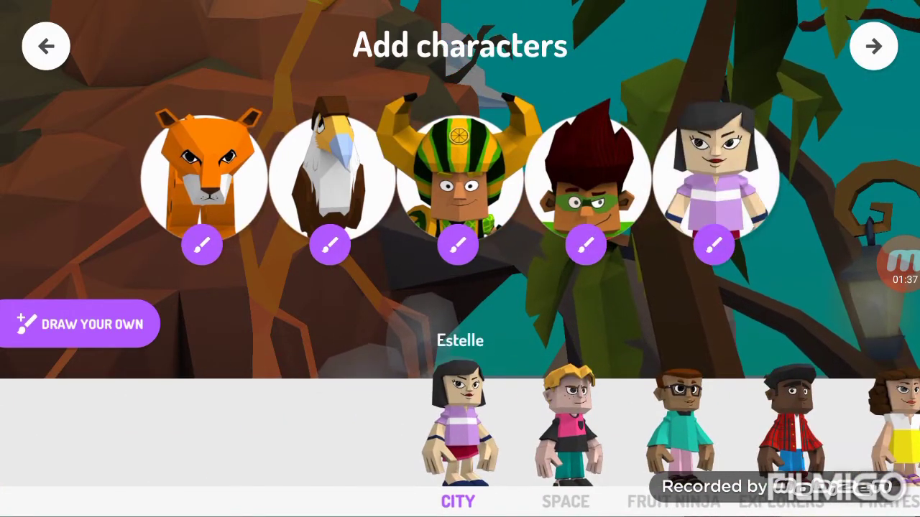
pyautogui.click(565, 431)
# Add the snake Kukulkan, then browse further characters and try adding Muscle Maxim
pyautogui.moveTo(647, 431); pyautogui.dragTo(215, 431)
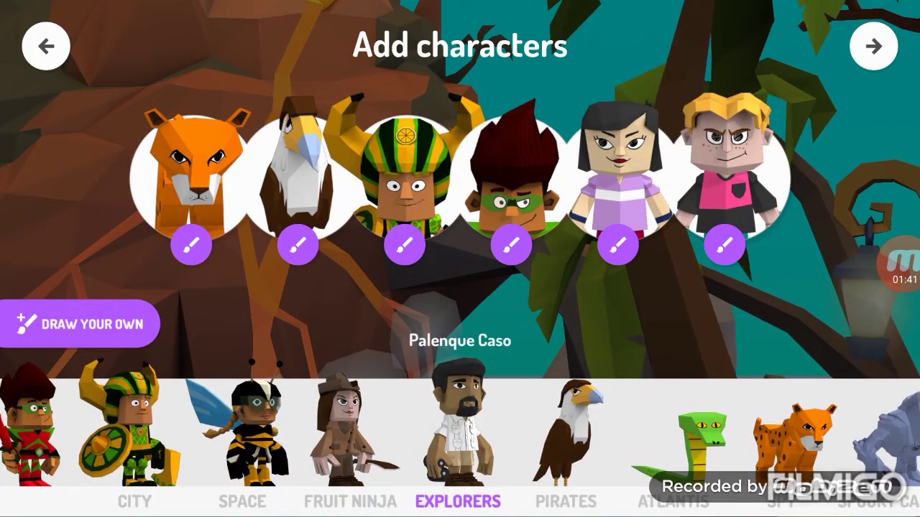
pyautogui.click(702, 435)
pyautogui.moveTo(646, 431); pyautogui.dragTo(215, 431)
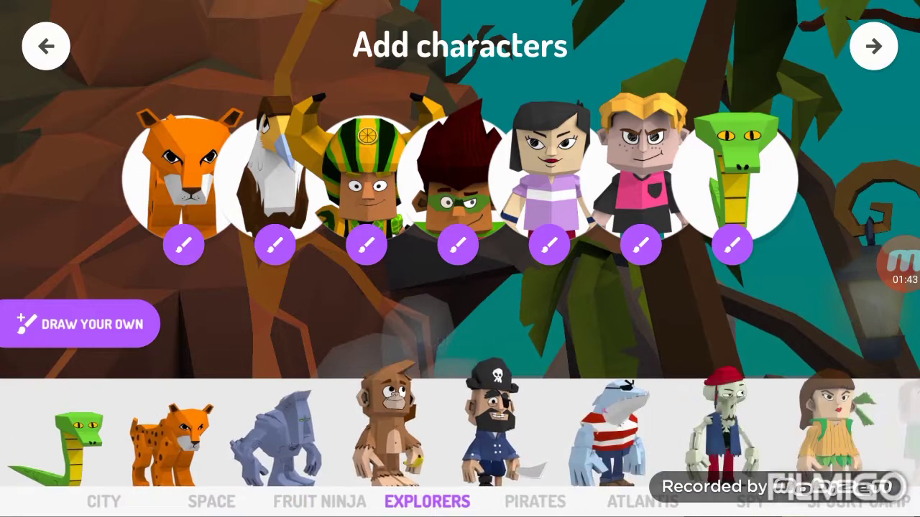
pyautogui.moveTo(647, 431); pyautogui.dragTo(215, 431)
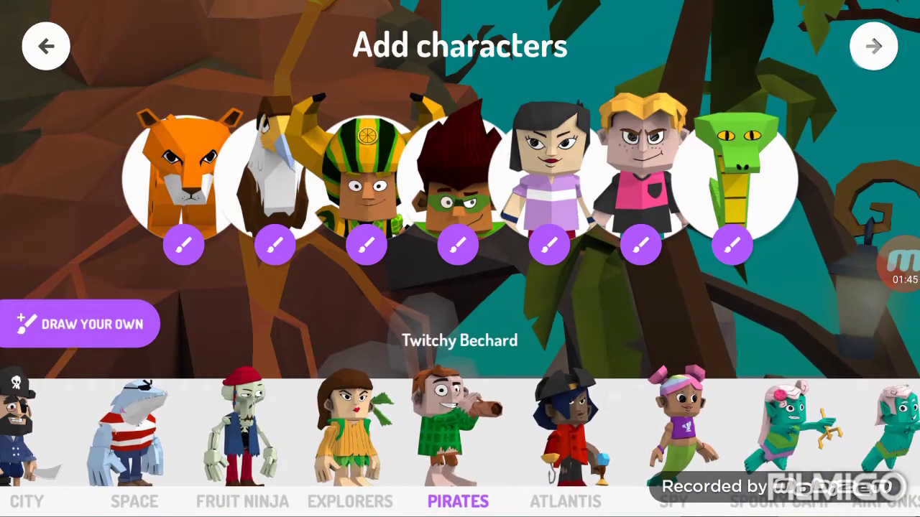
pyautogui.moveTo(647, 431); pyautogui.dragTo(215, 431)
pyautogui.moveTo(646, 431); pyautogui.dragTo(215, 431)
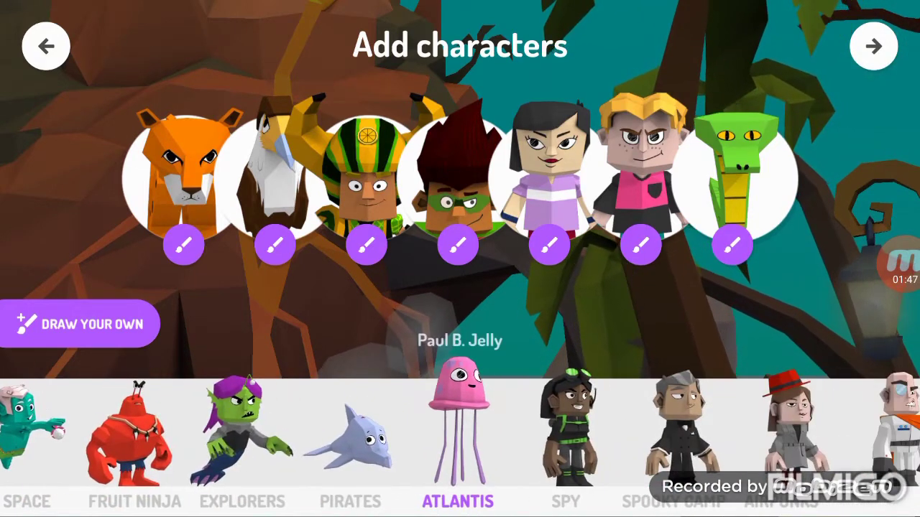
pyautogui.moveTo(646, 431); pyautogui.dragTo(215, 432)
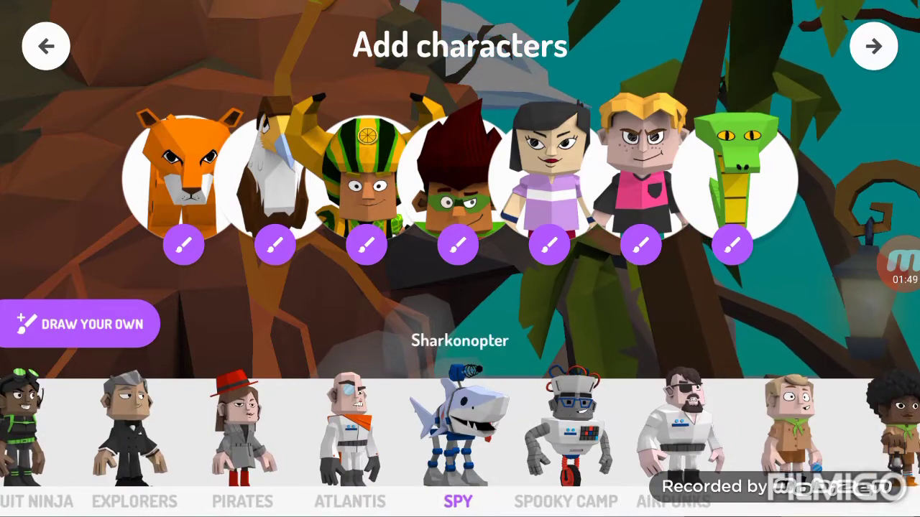
pyautogui.click(681, 428)
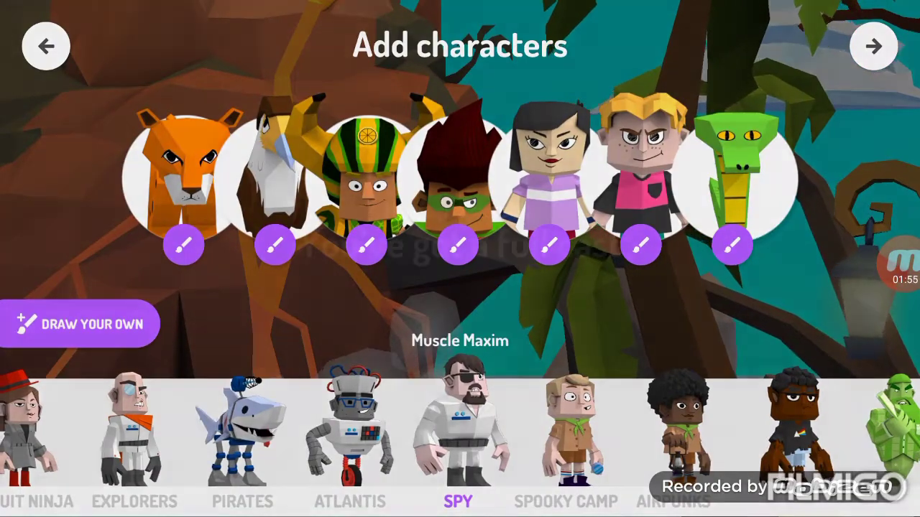
# After trying Robo Roto, place the girl by the water wheel and the snake by the ladder, then start recording
pyautogui.click(348, 431)
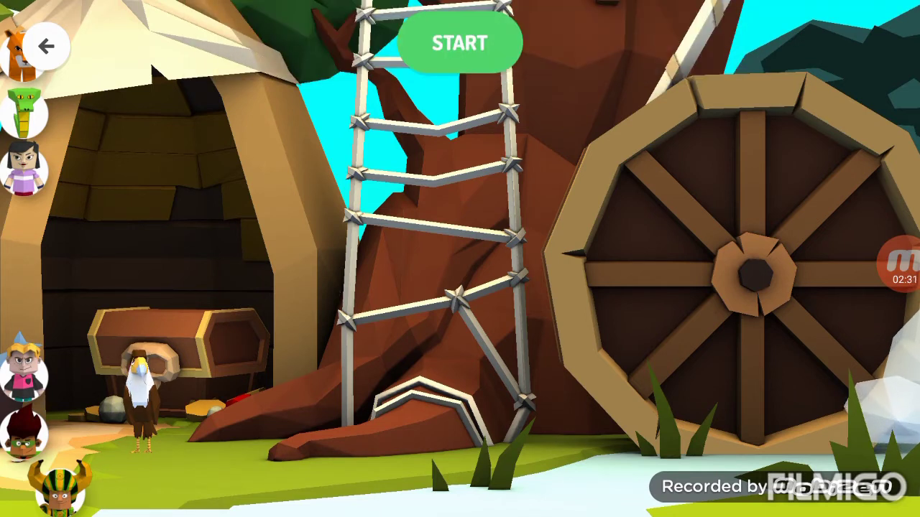
pyautogui.moveTo(24, 169); pyautogui.dragTo(334, 287)
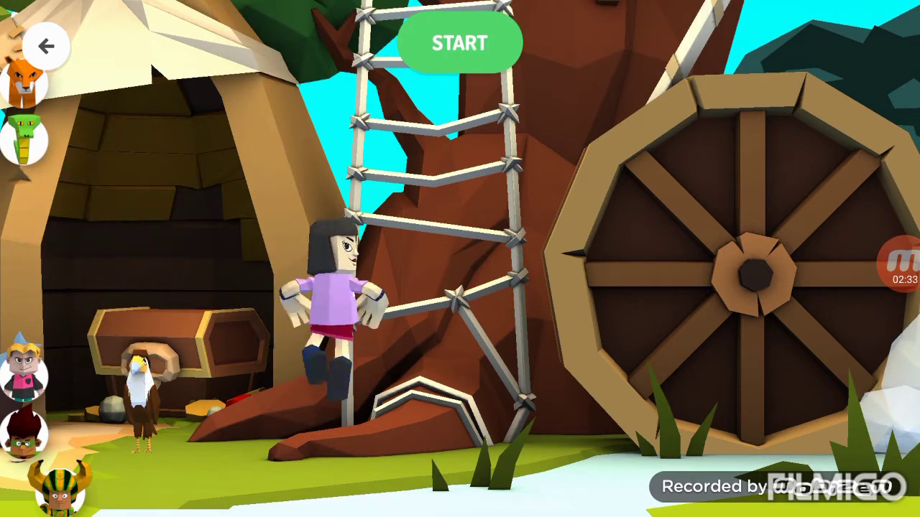
pyautogui.moveTo(334, 288); pyautogui.dragTo(740, 403)
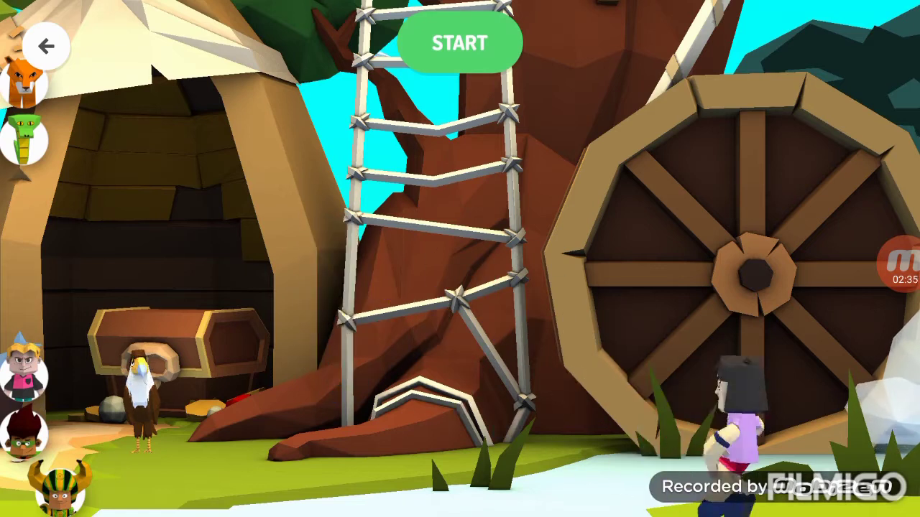
pyautogui.moveTo(24, 137); pyautogui.dragTo(597, 366)
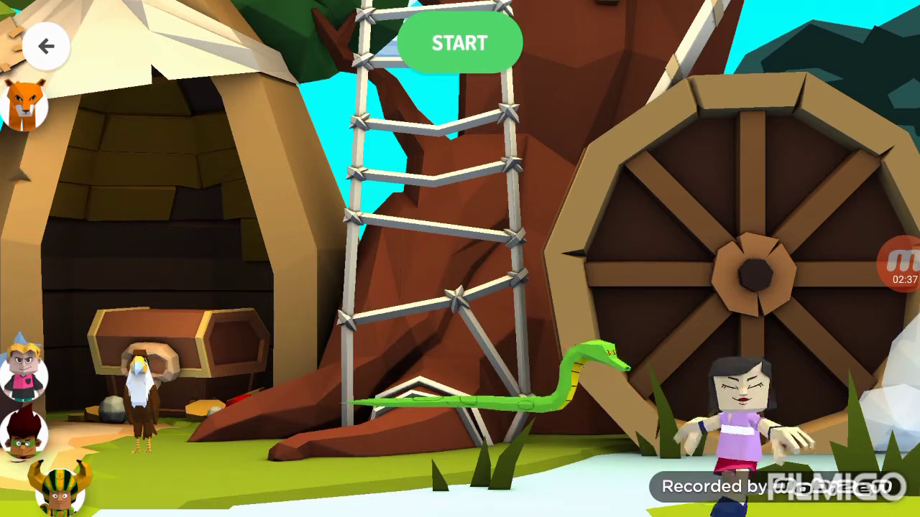
pyautogui.click(460, 25)
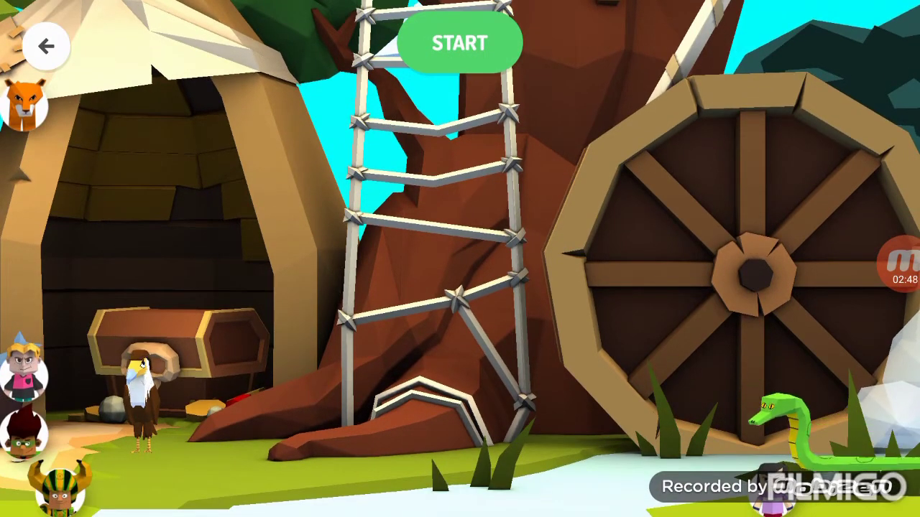
# Bring the leopard into the jungle scene
pyautogui.click(25, 104)
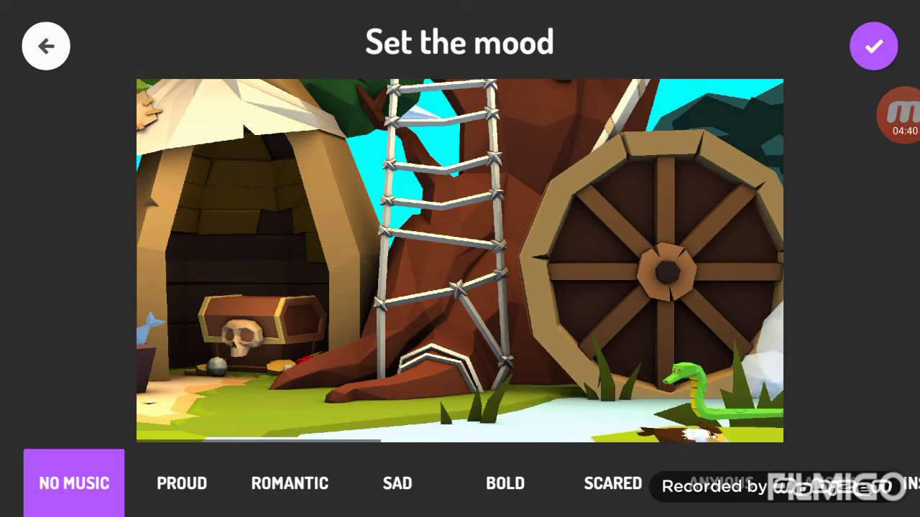
# Step the music mood from Romantic through Rebellious, Enraged and Determined to Shocked, and confirm it
pyautogui.click(290, 483)
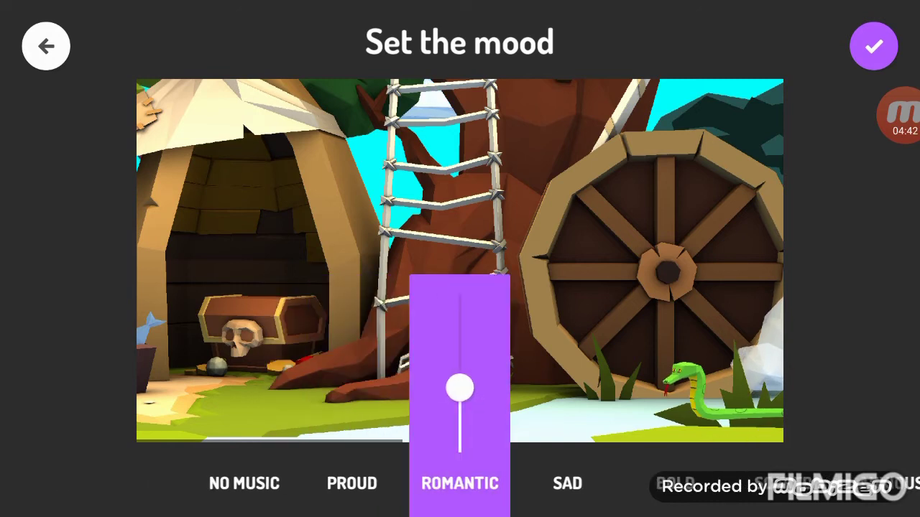
pyautogui.moveTo(460, 388); pyautogui.dragTo(460, 300)
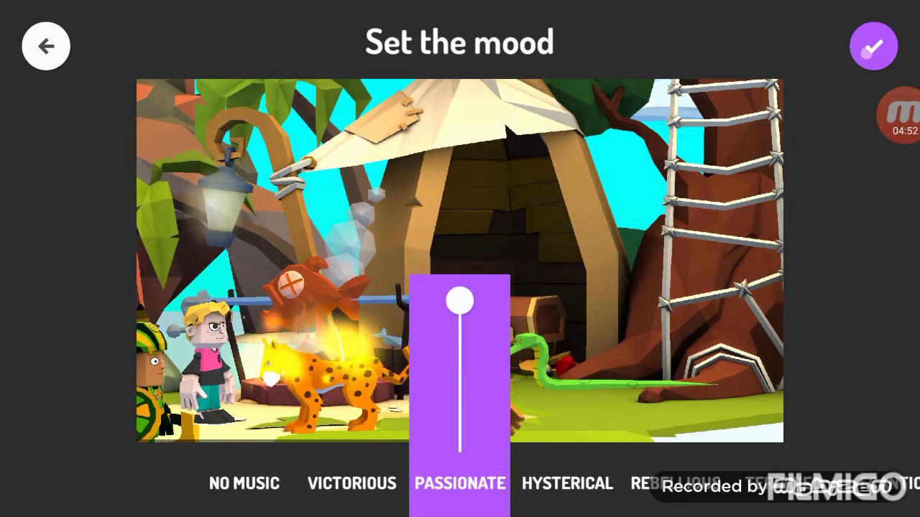
pyautogui.click(676, 483)
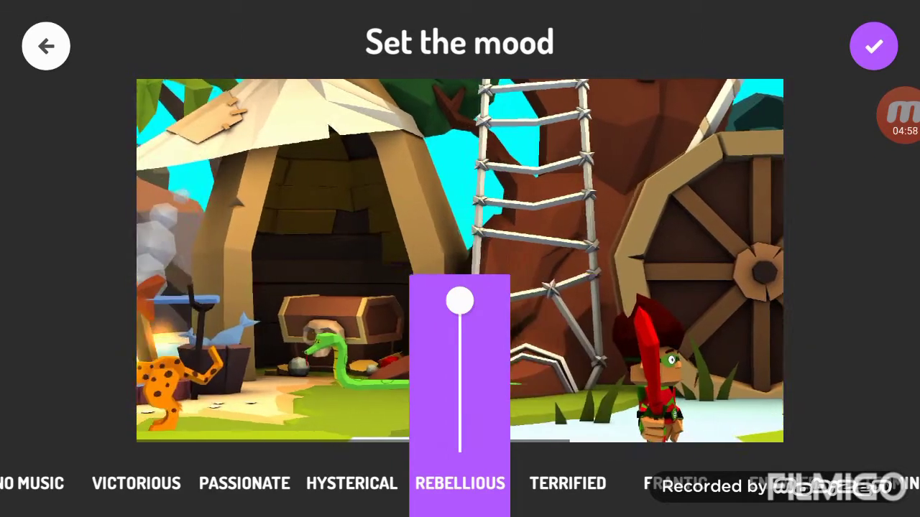
pyautogui.click(783, 483)
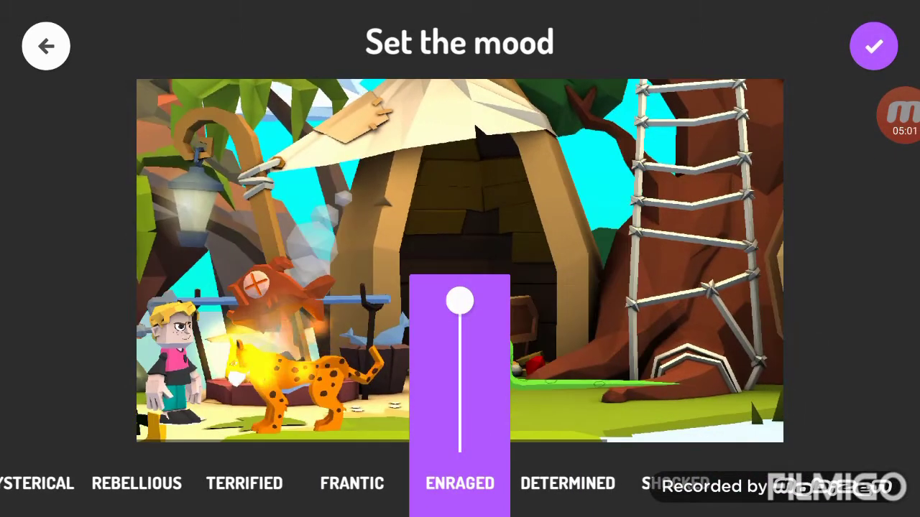
pyautogui.click(568, 483)
pyautogui.click(568, 483)
pyautogui.click(873, 46)
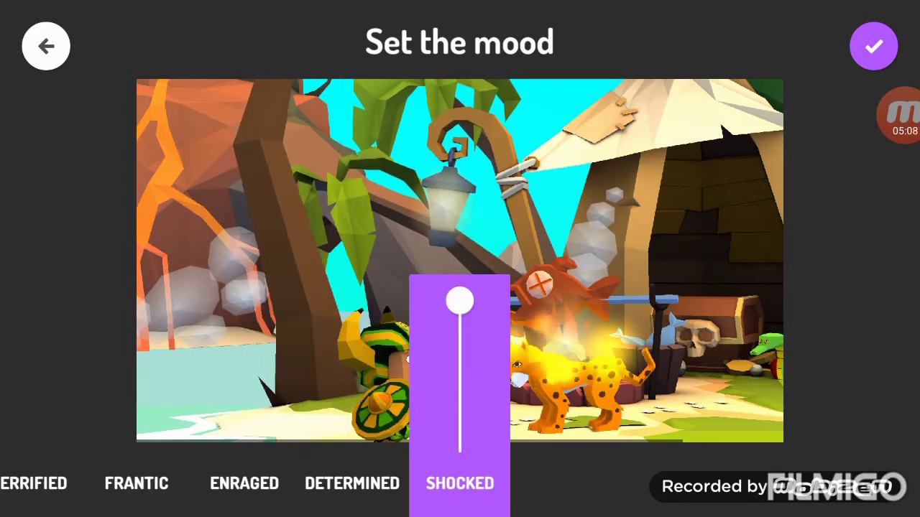
pyautogui.click(868, 50)
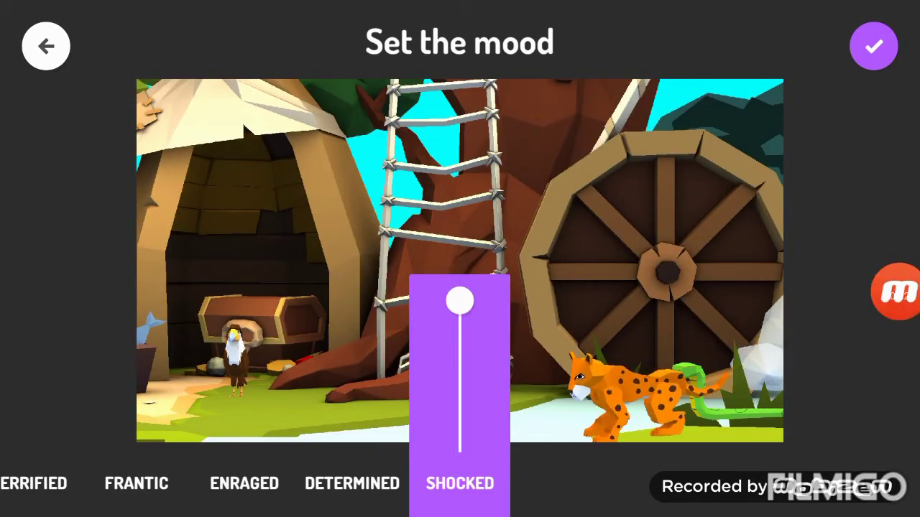
pyautogui.click(871, 49)
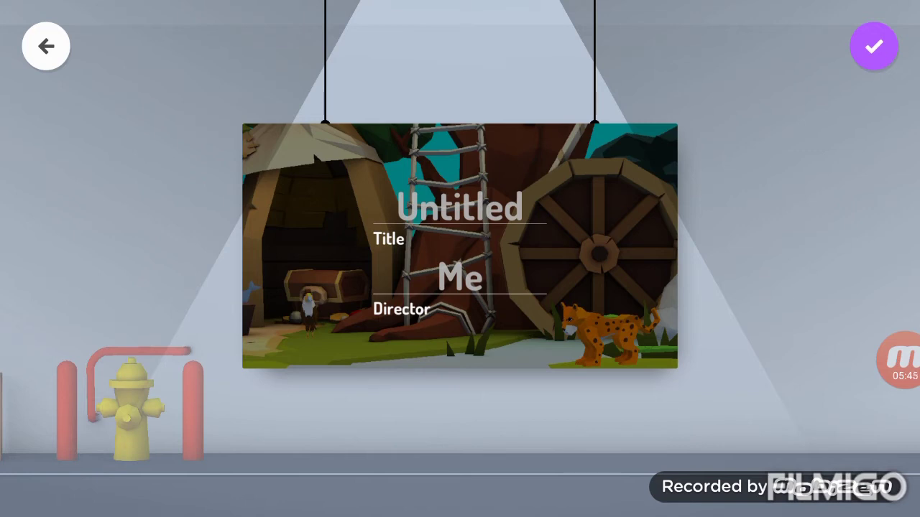
# Title the cartoon 'Chita Story'
pyautogui.click(459, 208)
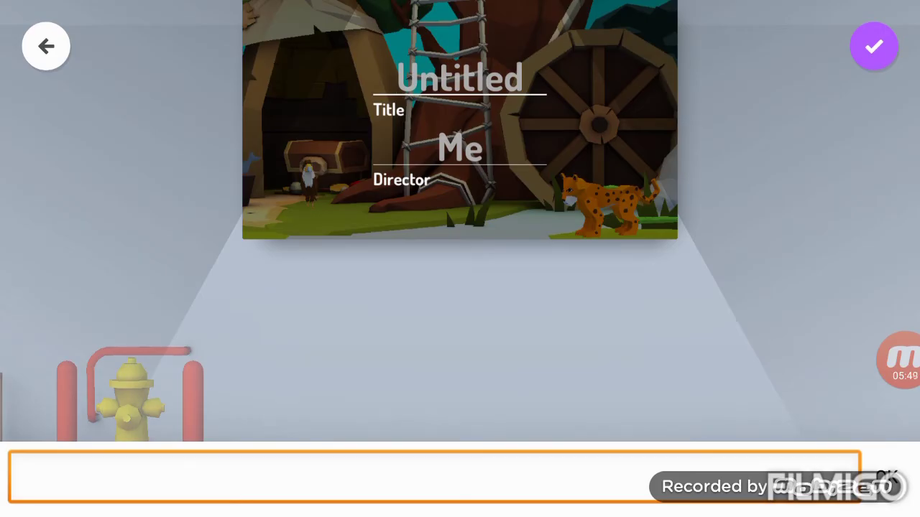
pyautogui.write('Chita')
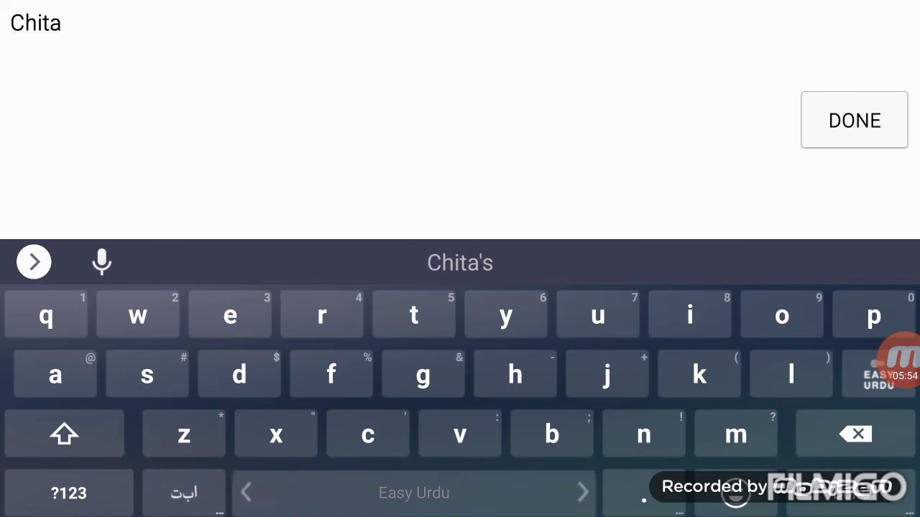
pyautogui.write(' Story')
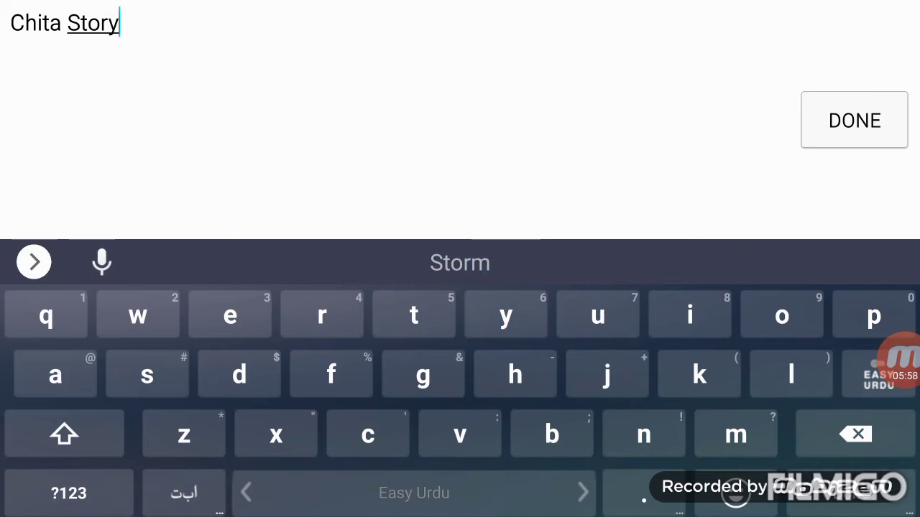
pyautogui.click(853, 120)
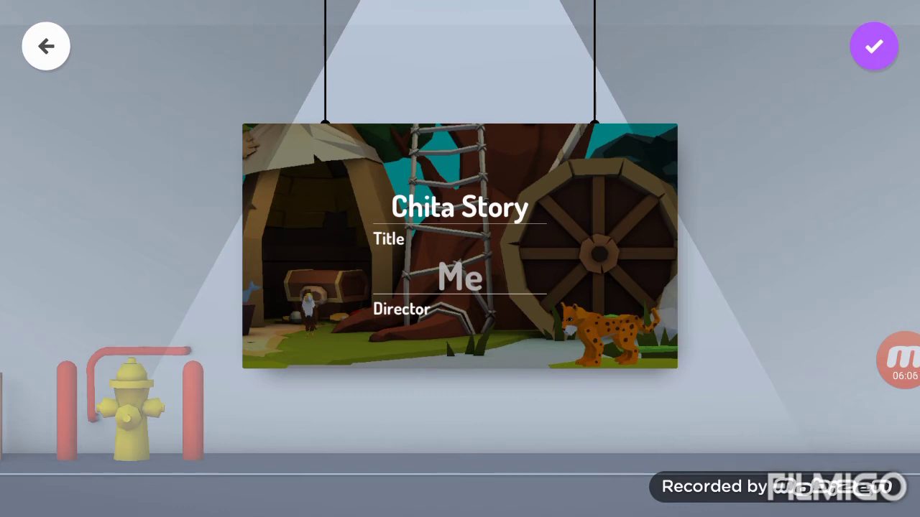
# Enter the director's name in place of Me and finish the title card
pyautogui.click(460, 277)
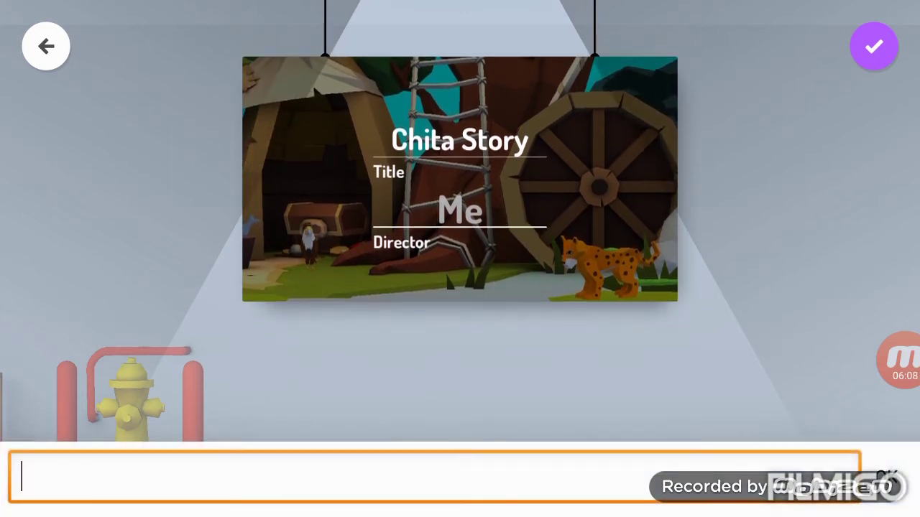
pyautogui.write('A')
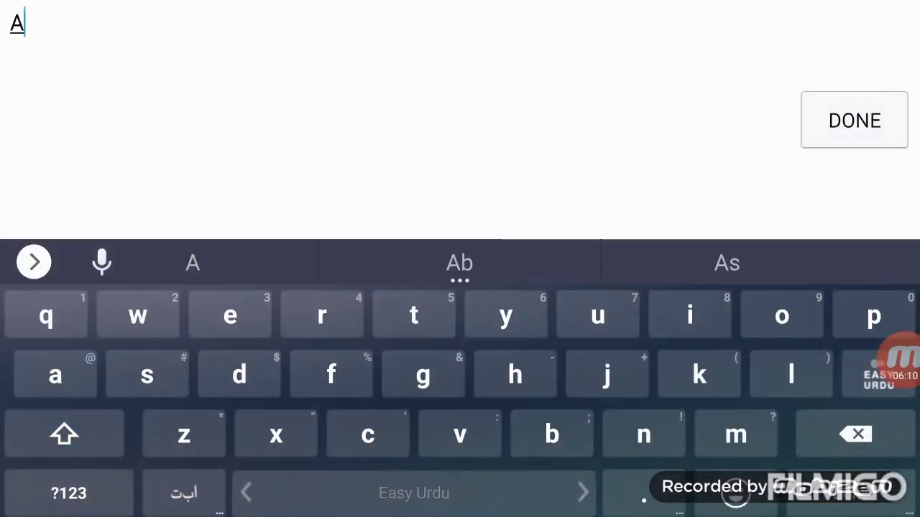
pyautogui.write('bba')
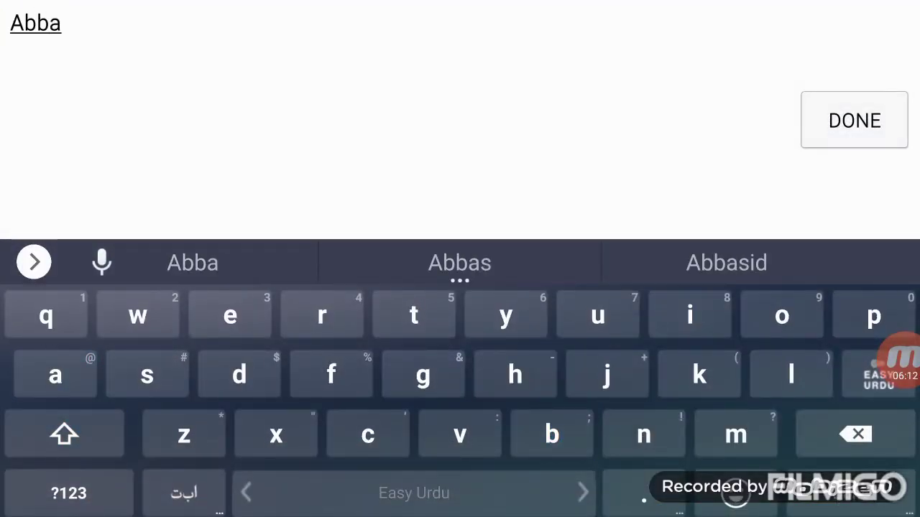
pyautogui.click(855, 120)
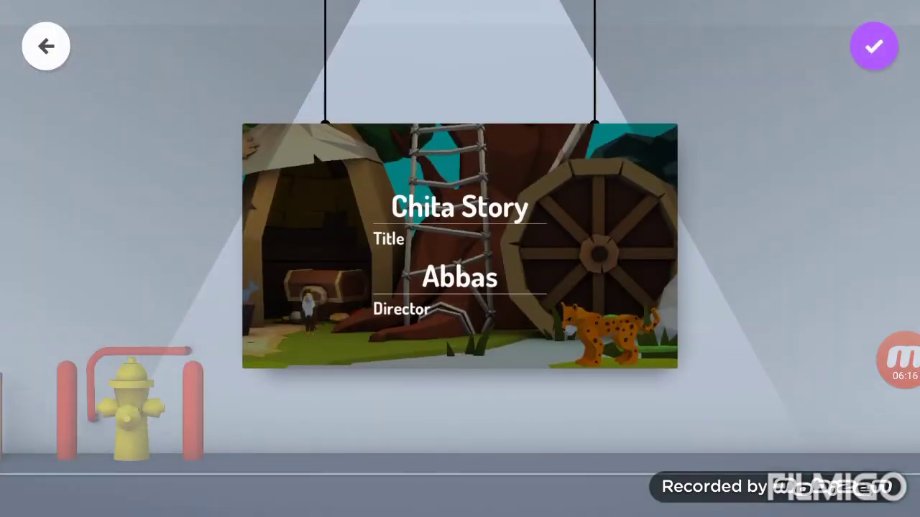
pyautogui.click(873, 47)
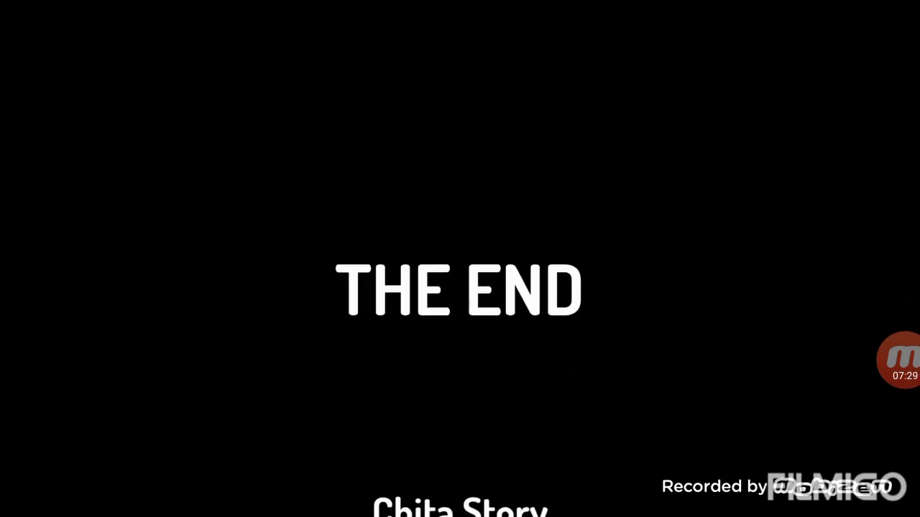
# Play the Chita Story cartoon through to its THE END credits
pyautogui.click(895, 354)
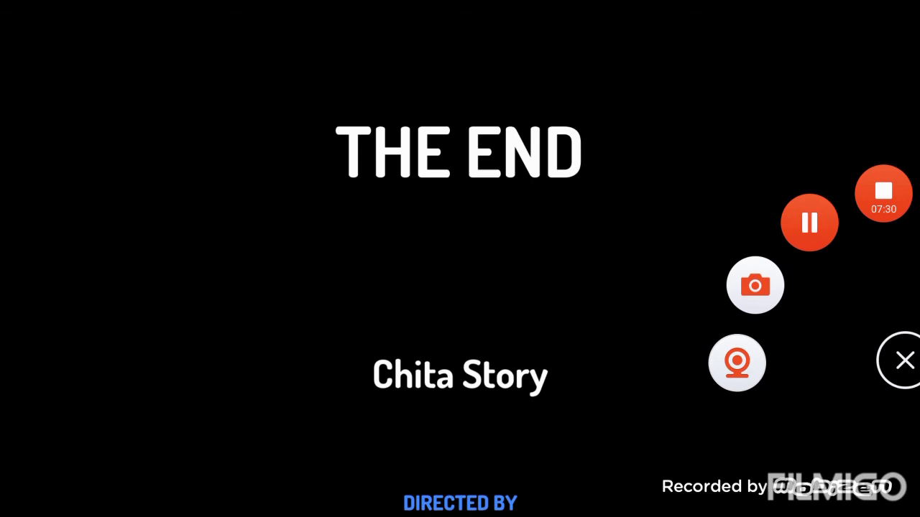